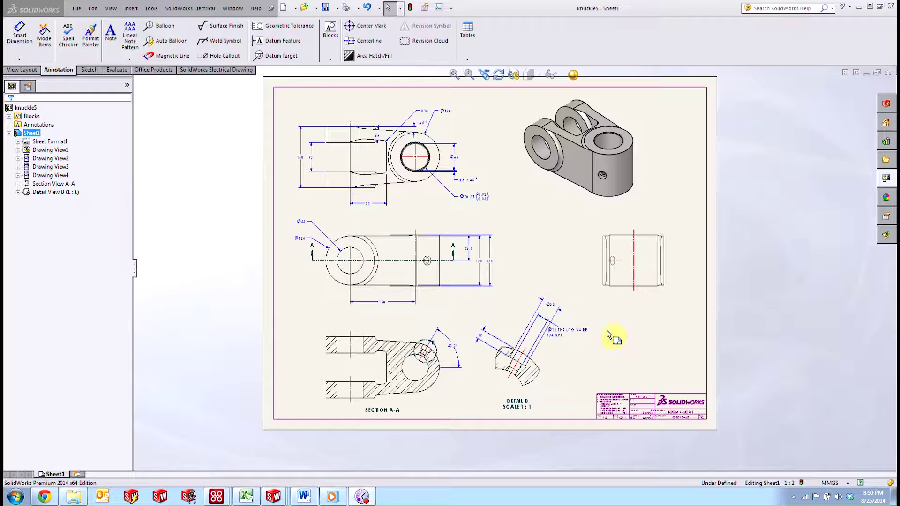
# Turn the 125, 62.5, Ø65 and 70 knuckle dimensions into oval-framed inspection dimensions
pyautogui.scroll(-1, 516, 290)
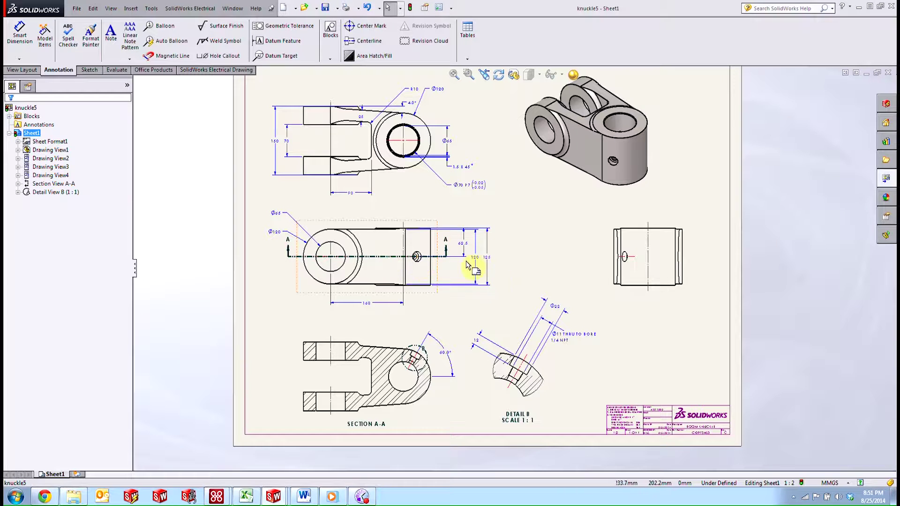
pyautogui.click(490, 258)
pyautogui.moveTo(478, 268)
pyautogui.mouseDown()
pyautogui.moveTo(458, 261)
pyautogui.moveTo(486, 257)
pyautogui.mouseUp()
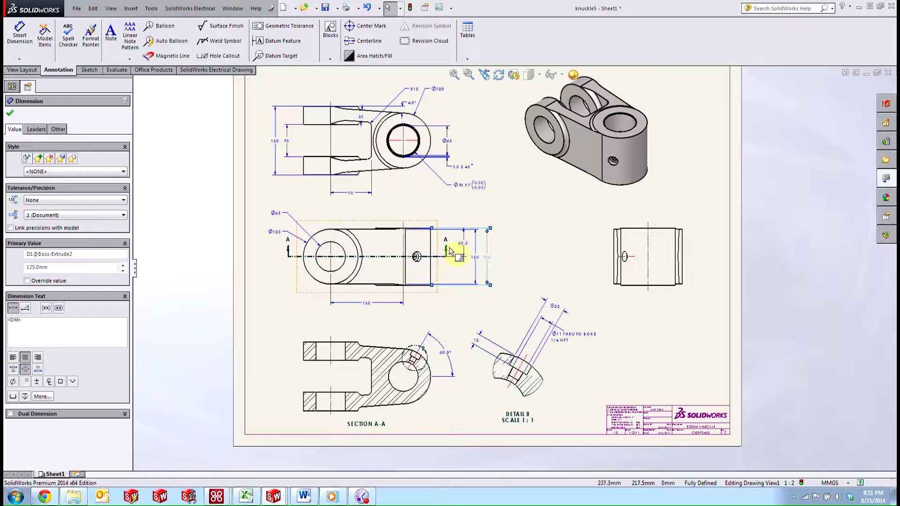
pyautogui.click(463, 245)
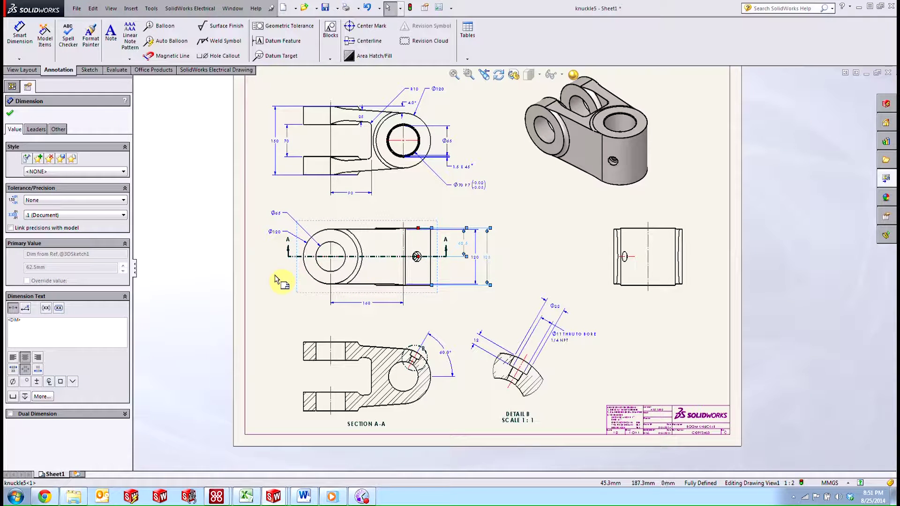
pyautogui.keyDown('ctrl'); pyautogui.click(284, 216); pyautogui.keyUp('ctrl')
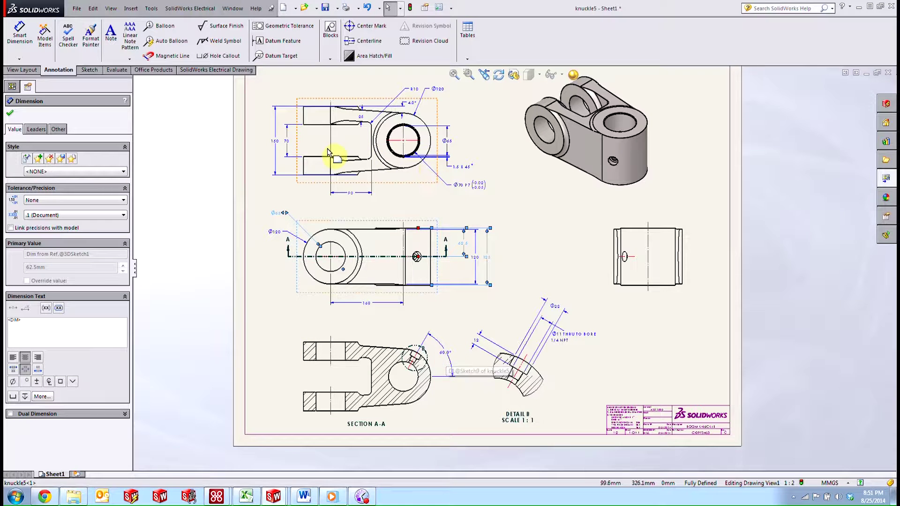
pyautogui.keyDown('ctrl'); pyautogui.click(448, 142); pyautogui.keyUp('ctrl')
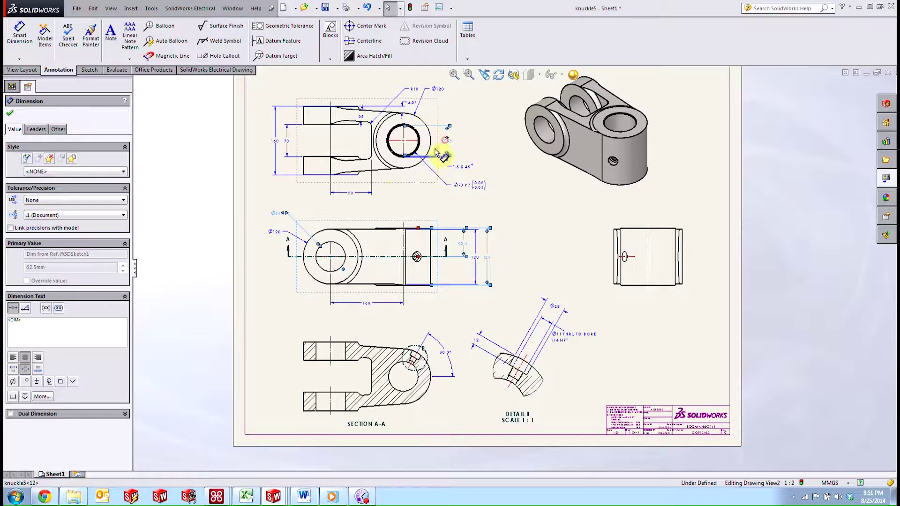
pyautogui.keyDown('ctrl'); pyautogui.click(293, 143); pyautogui.keyUp('ctrl')
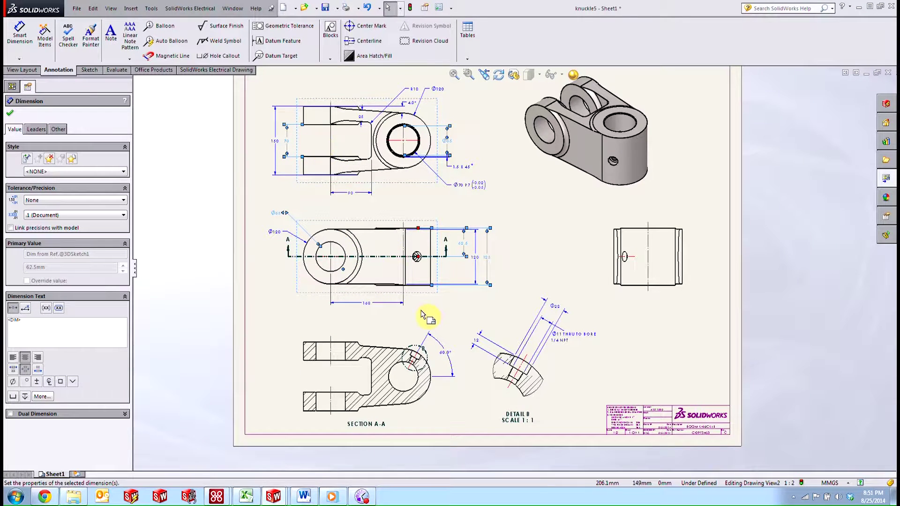
pyautogui.scroll(-3, 445, 366)
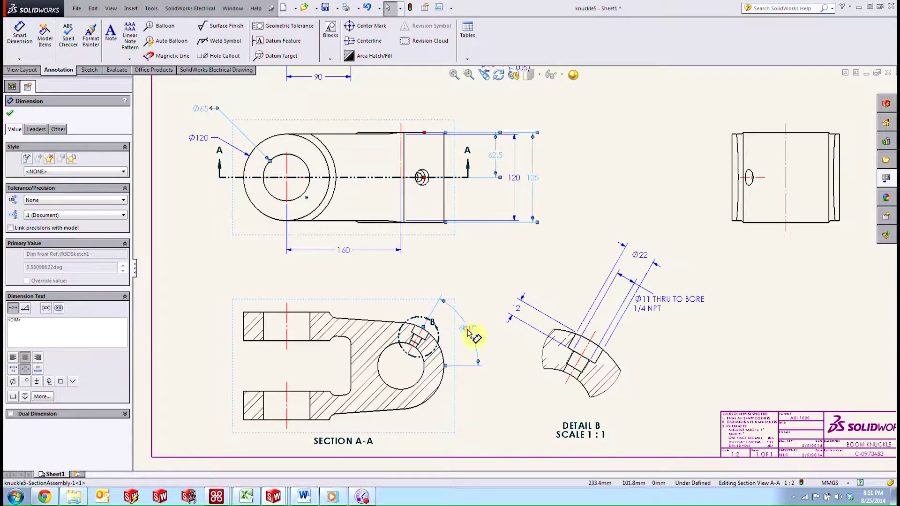
pyautogui.scroll(4, 458, 245)
pyautogui.scroll(-2, 499, 136)
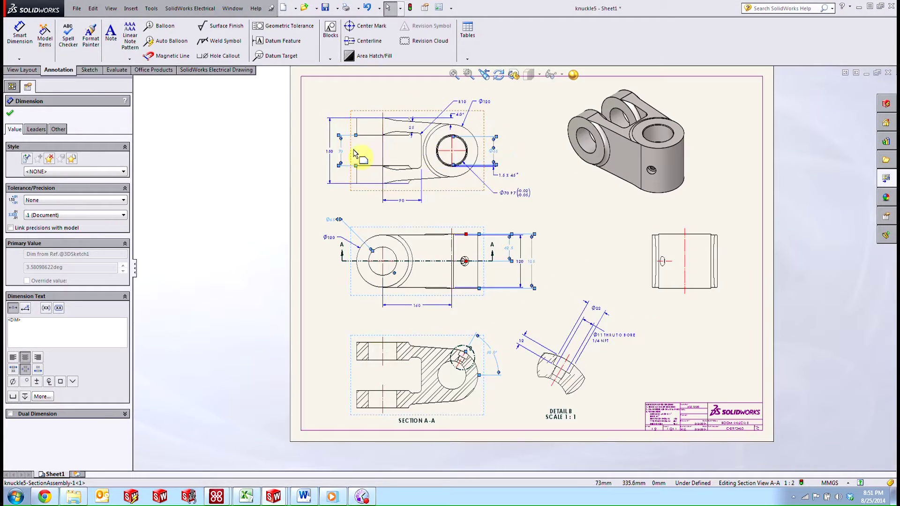
pyautogui.click(59, 310)
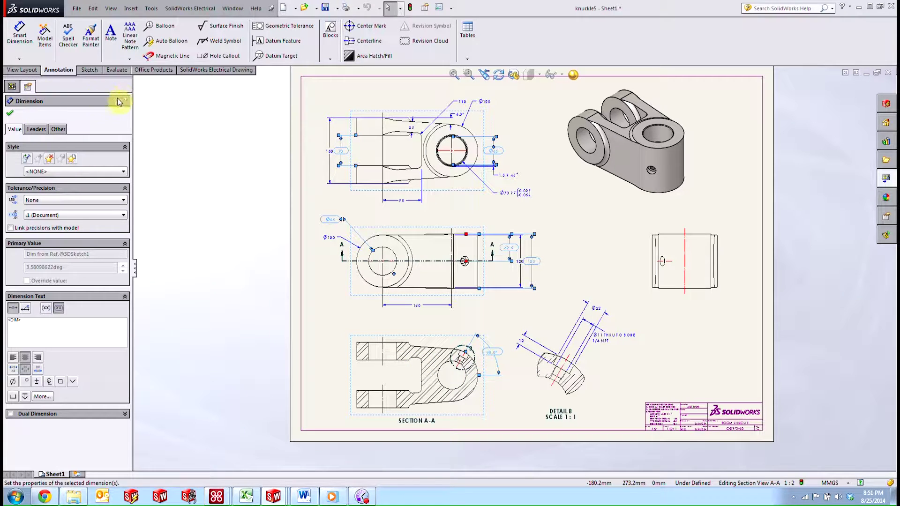
# Load the SolidWorks Inspection add-in from Options and show its CommandManager tools
pyautogui.click(451, 7)
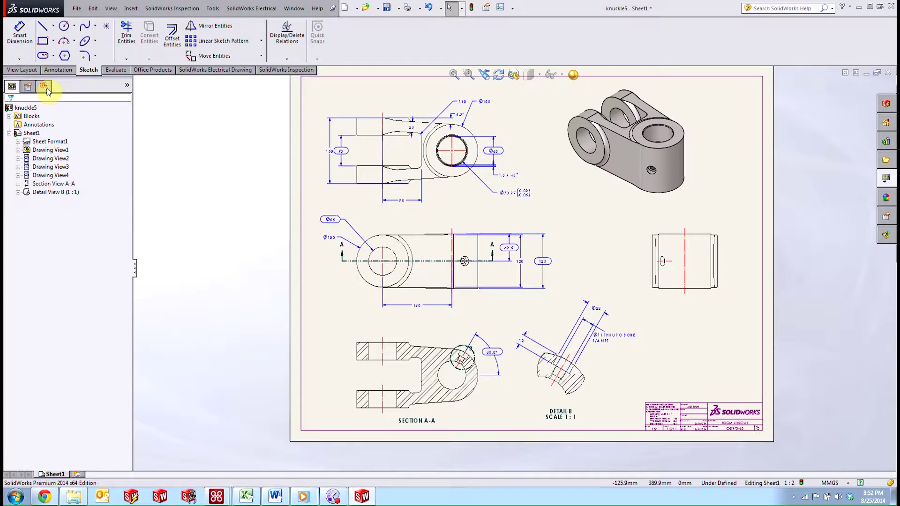
pyautogui.click(44, 86)
pyautogui.click(287, 70)
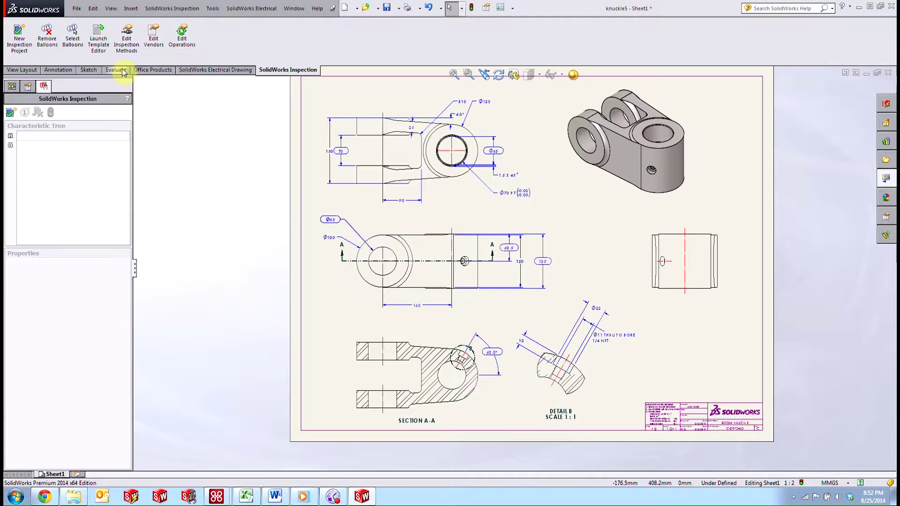
# Start a new inspection project and link Part Number to the model's Number property C-0973453
pyautogui.click(28, 55)
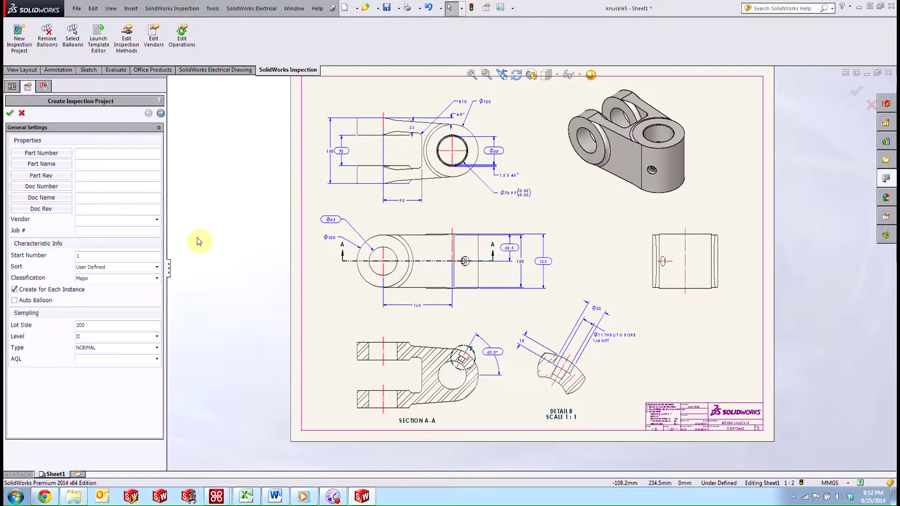
pyautogui.click(52, 154)
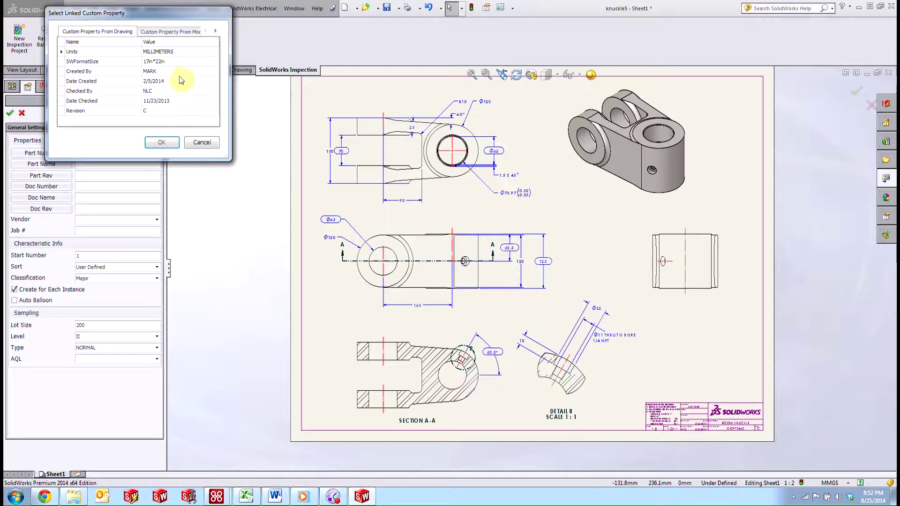
pyautogui.click(165, 30)
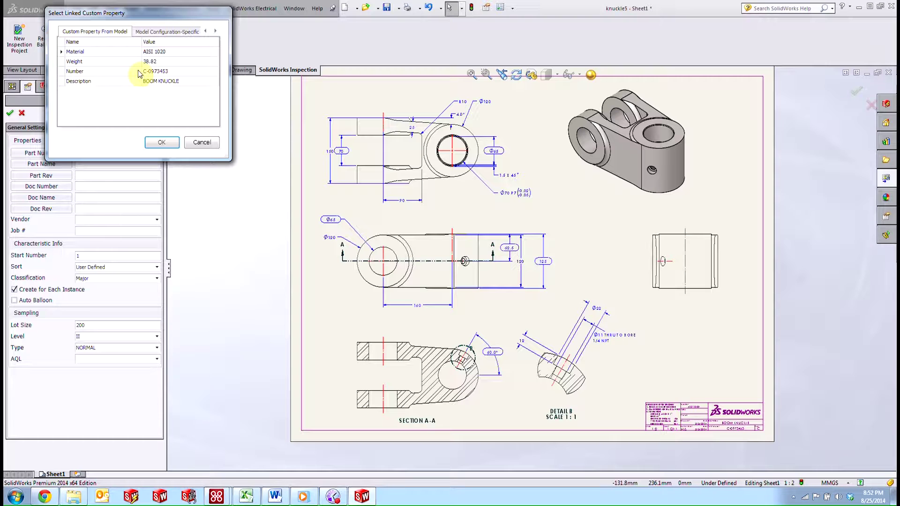
pyautogui.click(158, 74)
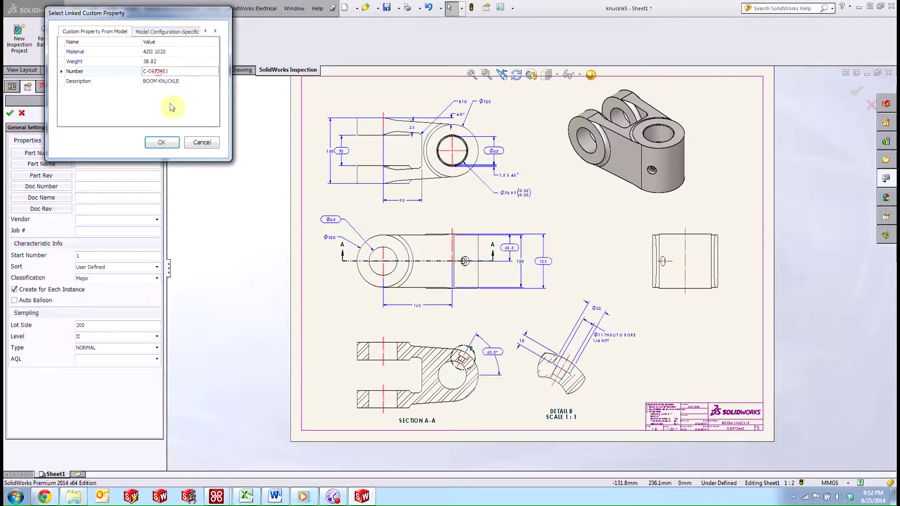
pyautogui.click(161, 142)
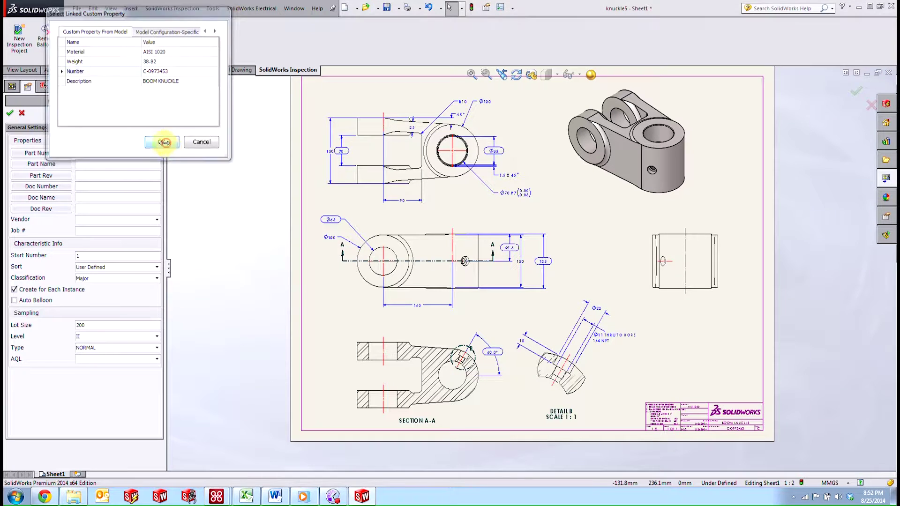
# Link Part Name to the model's Description property BOOM KNUCKLE
pyautogui.click(62, 165)
pyautogui.click(177, 31)
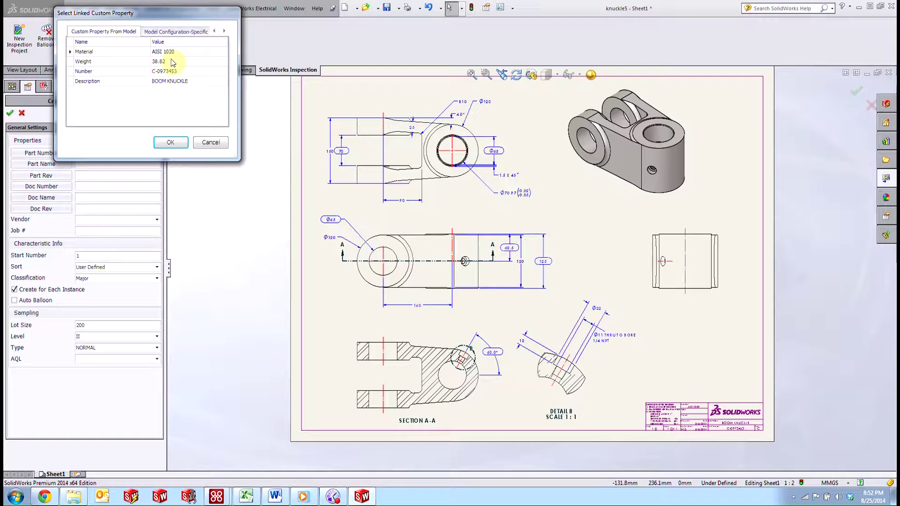
pyautogui.click(178, 83)
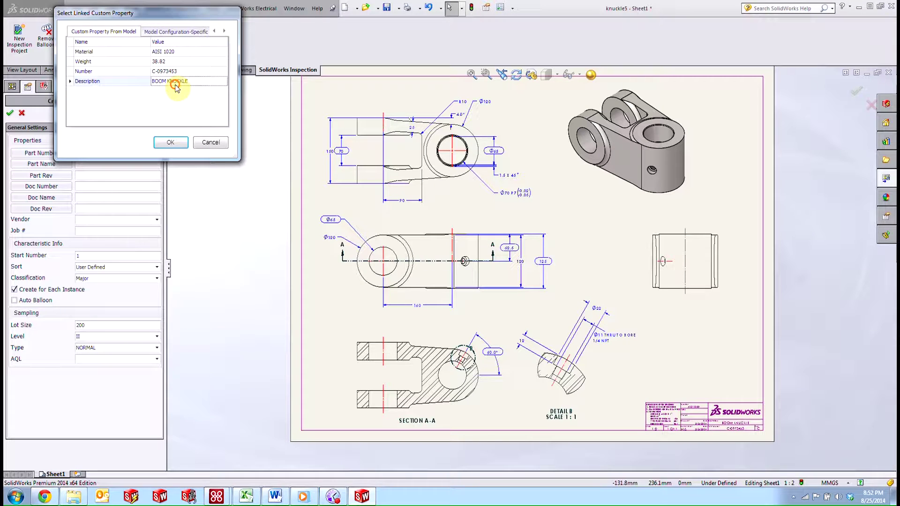
pyautogui.click(171, 143)
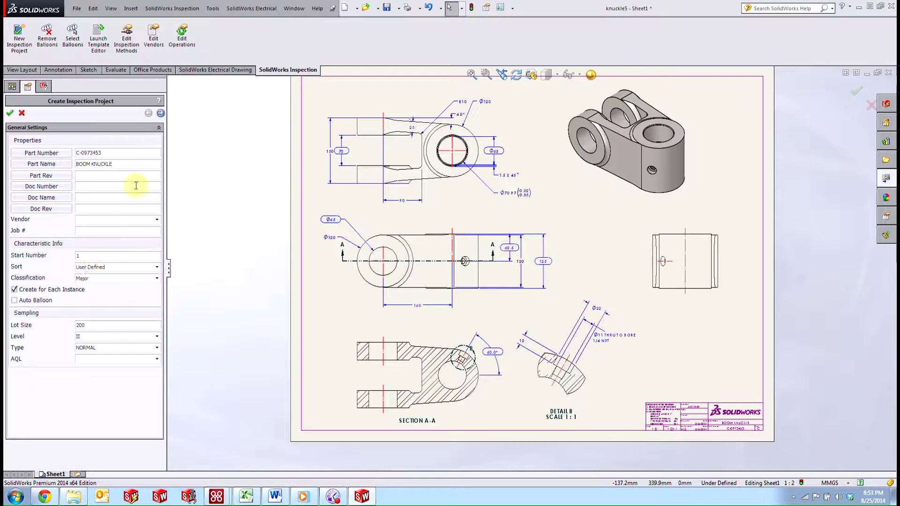
# Review the extraction settings, keeping extraction limited to dimensions marked for inspection
pyautogui.click(161, 114)
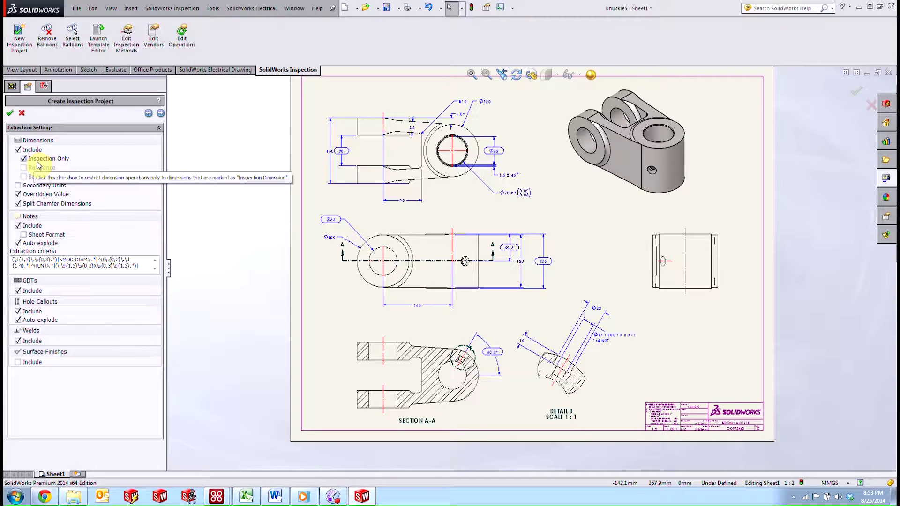
pyautogui.click(23, 159)
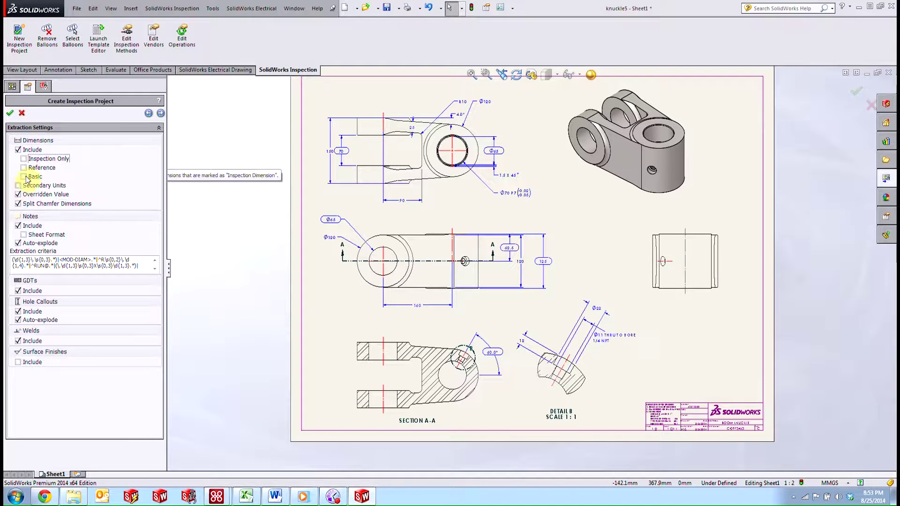
pyautogui.click(24, 170)
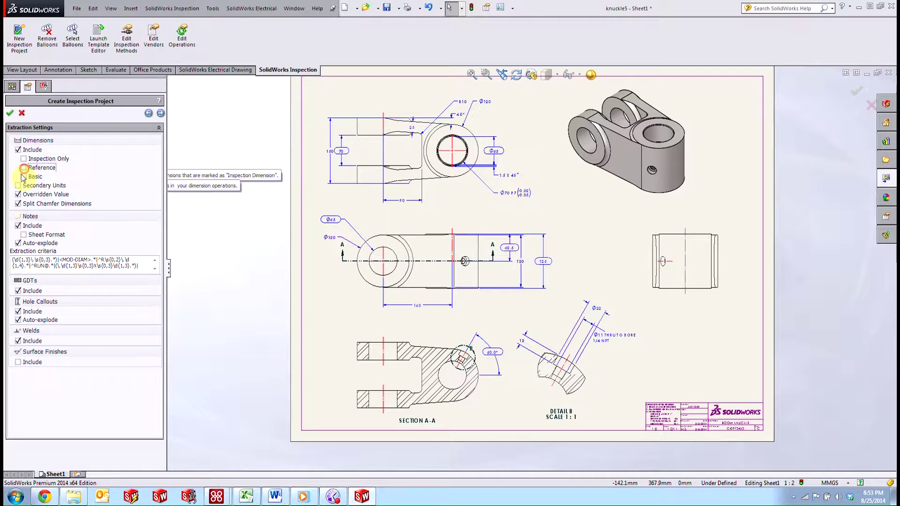
pyautogui.click(23, 177)
pyautogui.click(24, 167)
pyautogui.click(24, 177)
pyautogui.click(26, 160)
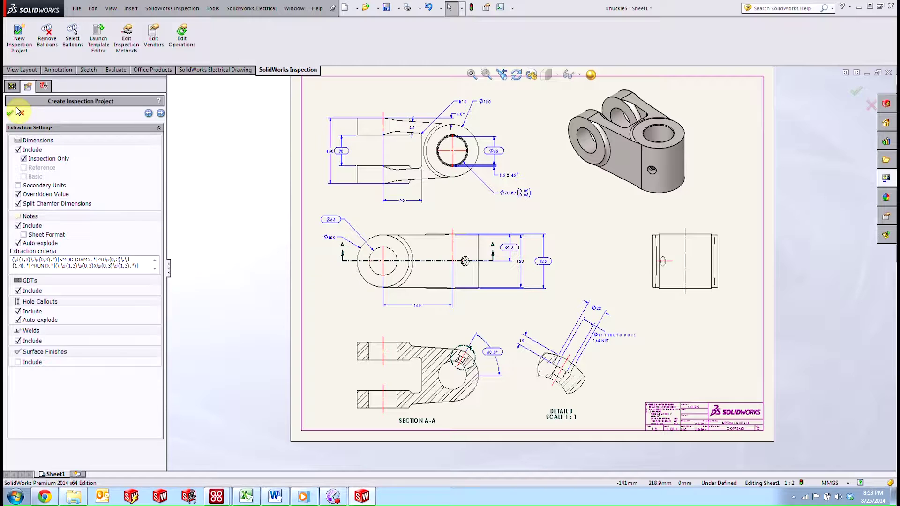
# Accept the tolerance settings and create the inspection project
pyautogui.click(155, 117)
pyautogui.click(160, 114)
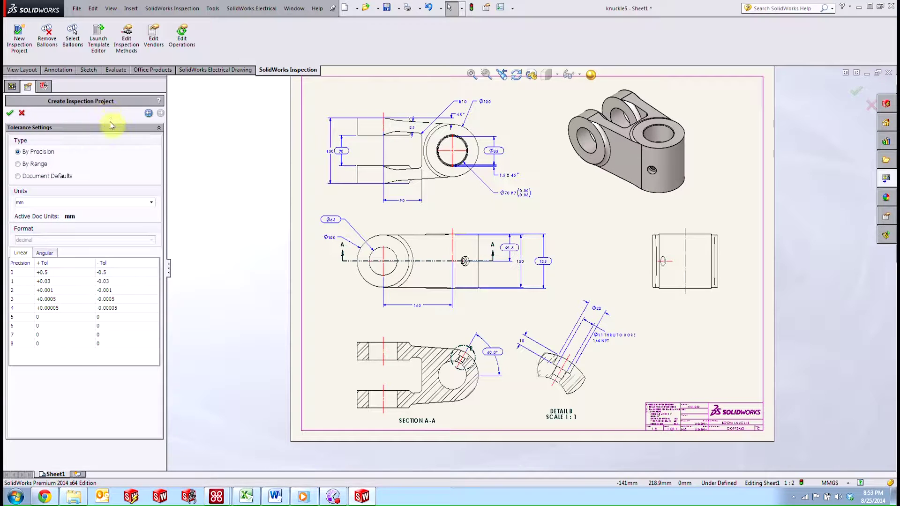
pyautogui.click(10, 113)
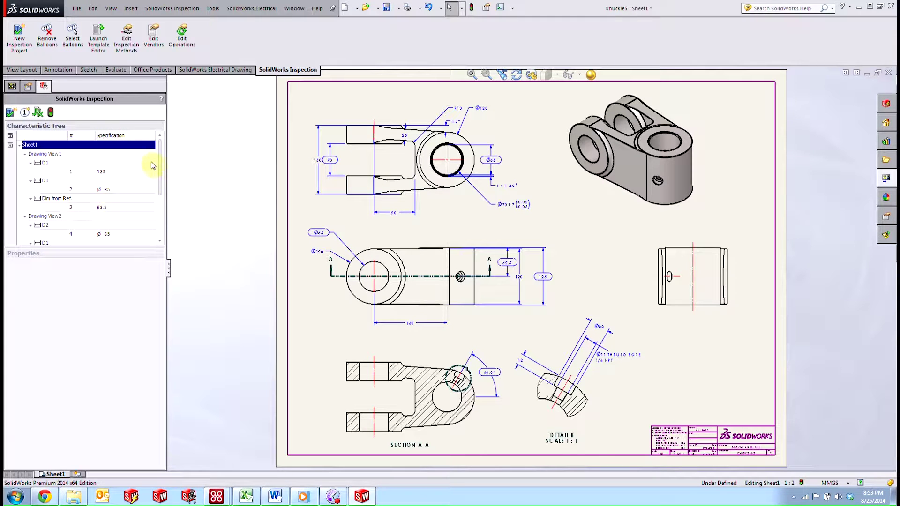
# Exclude the 62.5 characteristic, renumbering Ø65 to #3 and 70 to #4
pyautogui.moveTo(160, 157)
pyautogui.mouseDown()
pyautogui.moveTo(161, 195)
pyautogui.moveTo(159, 147)
pyautogui.mouseUp()
pyautogui.click(143, 149)
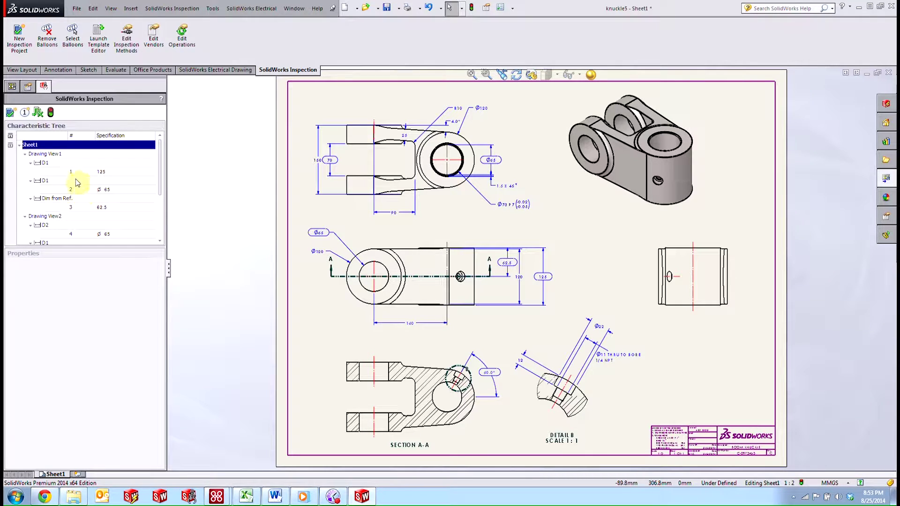
pyautogui.moveTo(160, 168); pyautogui.dragTo(161, 194)
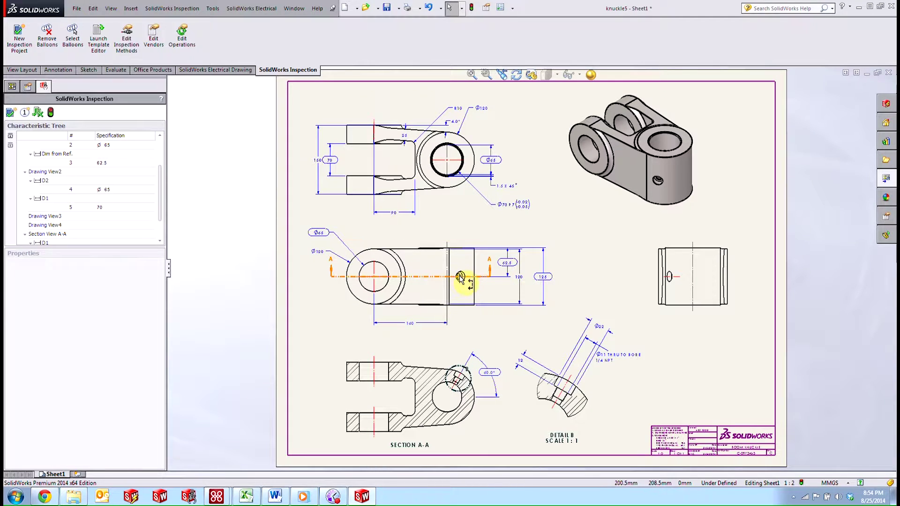
pyautogui.moveTo(160, 191); pyautogui.dragTo(161, 188)
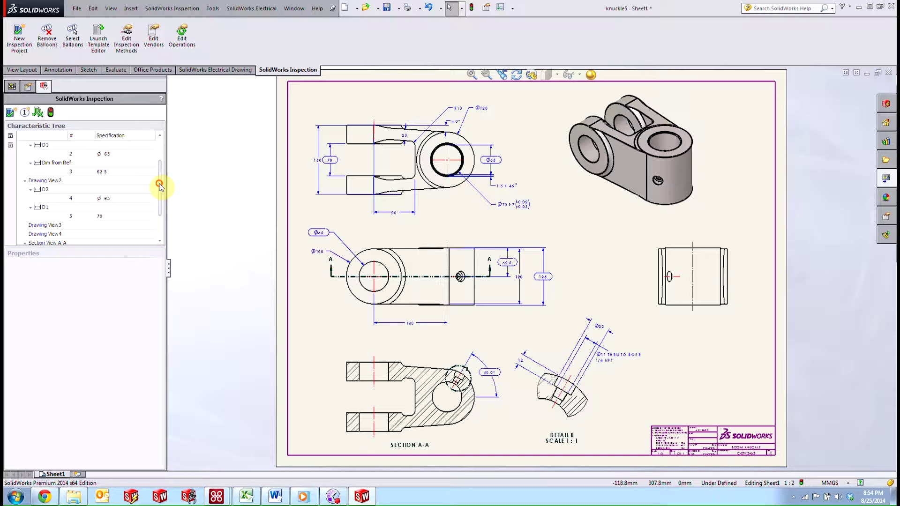
pyautogui.click(61, 167)
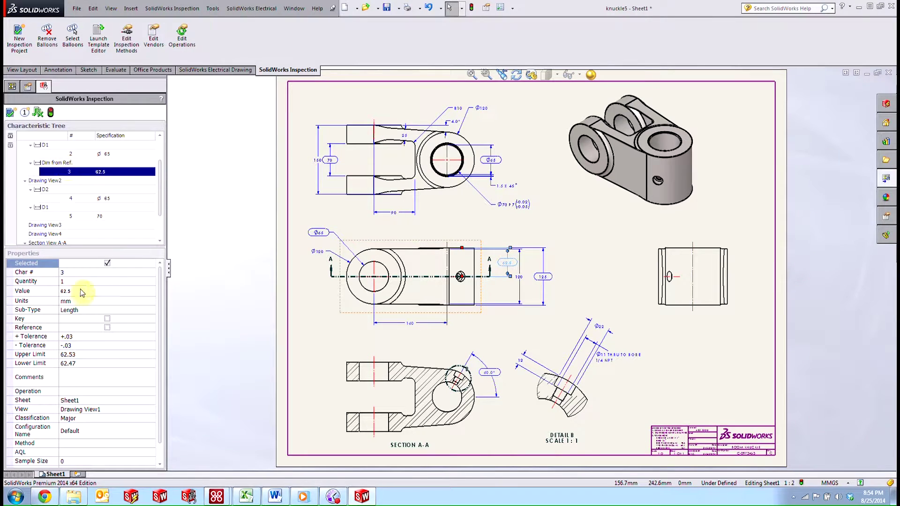
pyautogui.click(107, 264)
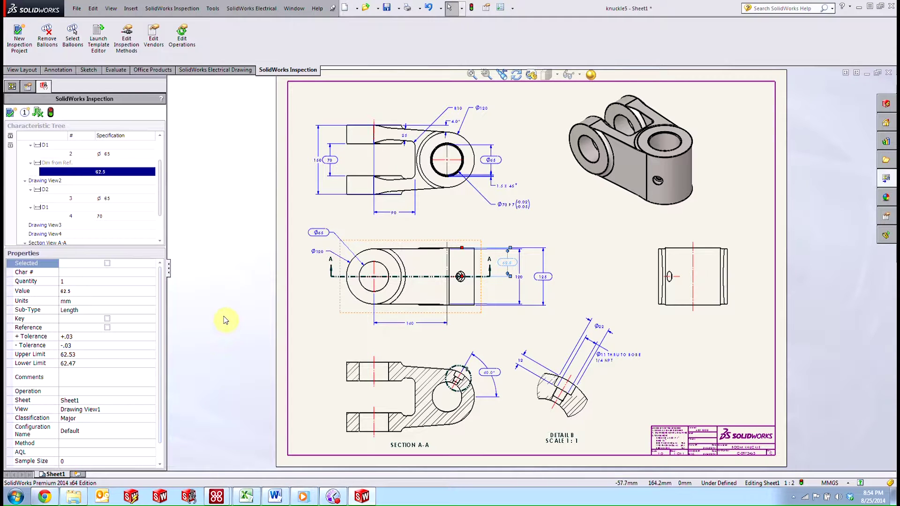
pyautogui.scroll(-1, 91, 414)
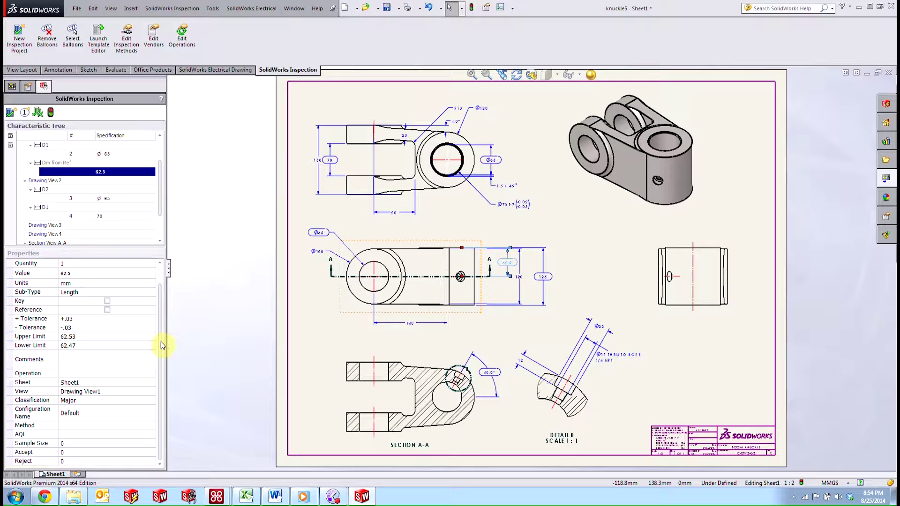
pyautogui.scroll(1, 162, 328)
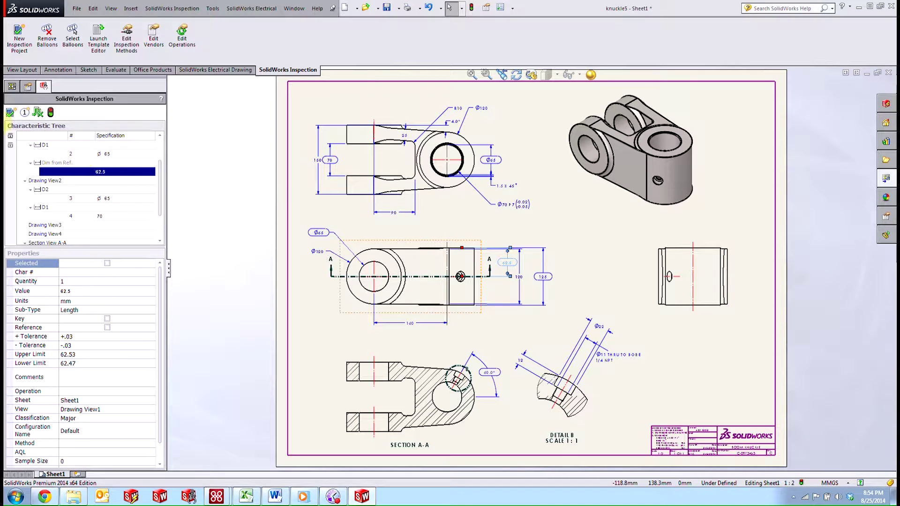
# Balloon the drawing's characteristics using Circular balloons with fit Two
pyautogui.click(22, 113)
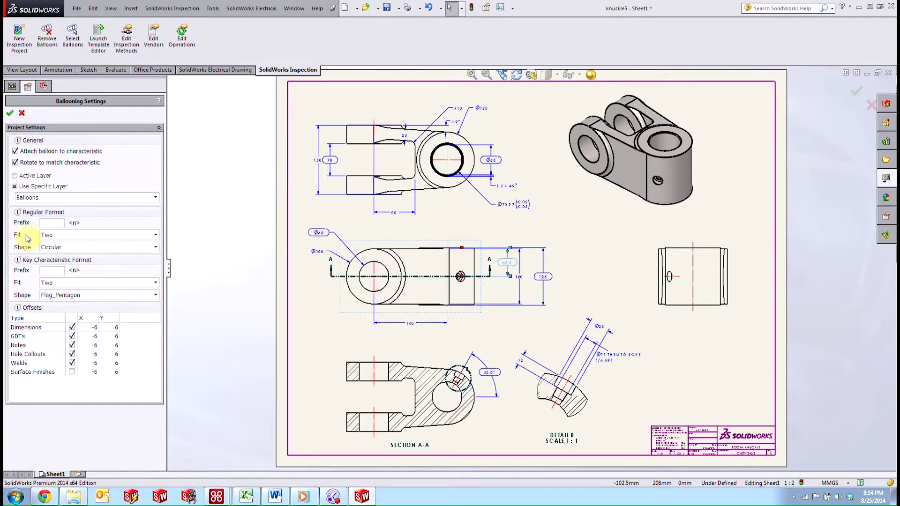
pyautogui.click(110, 247)
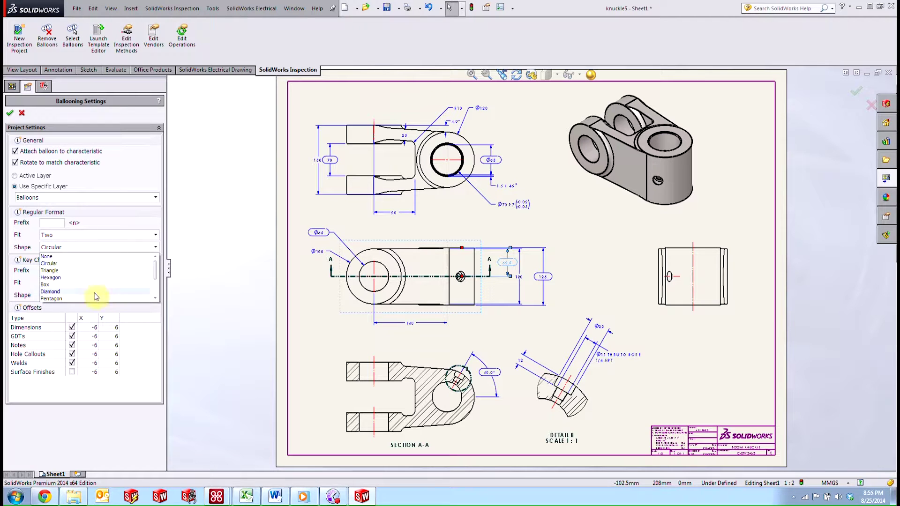
pyautogui.click(128, 246)
pyautogui.click(126, 235)
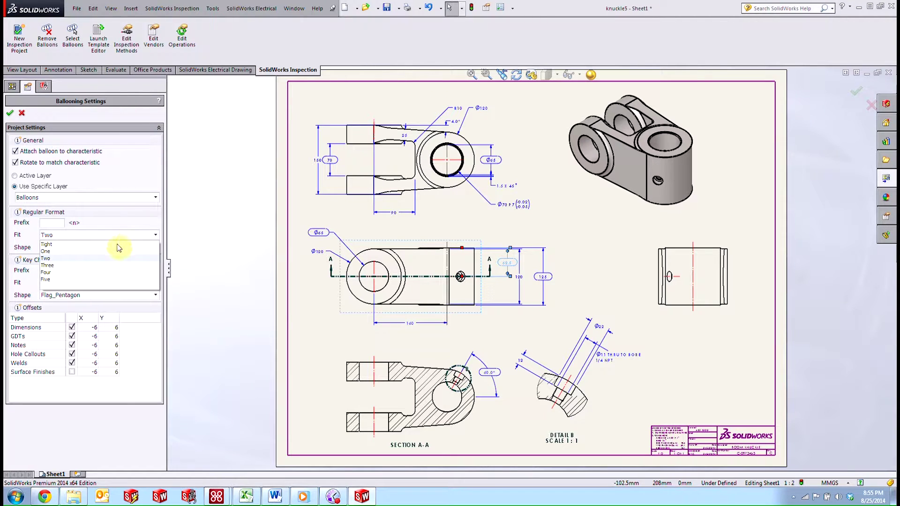
pyautogui.click(115, 227)
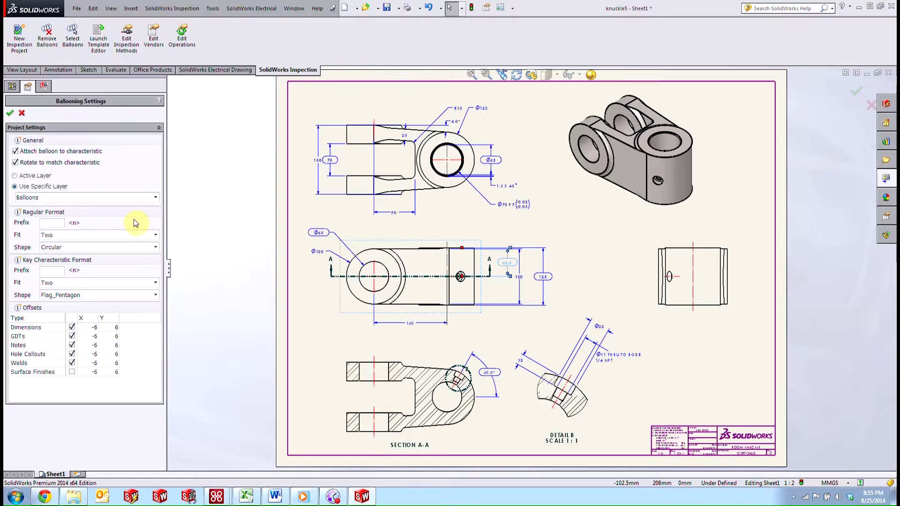
pyautogui.click(9, 114)
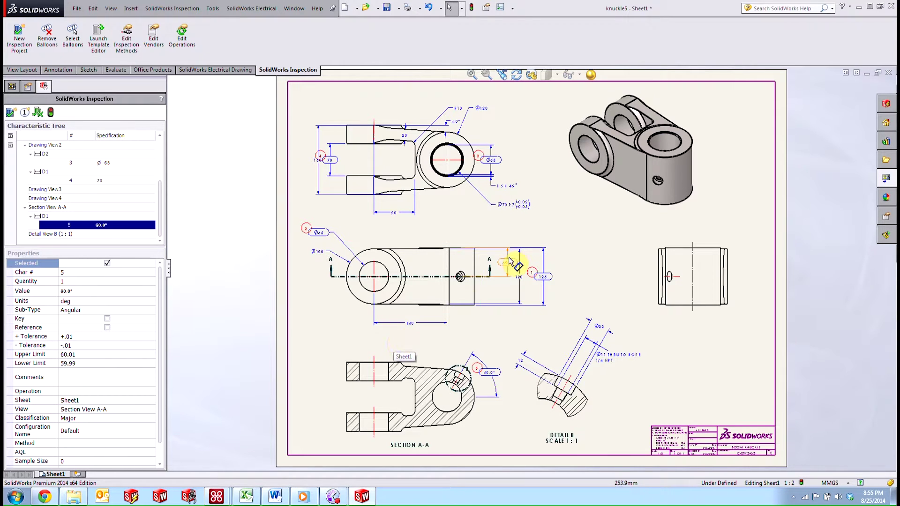
# Zoom around the drawing to check balloons 1–5, including the 60° angle in Section A-A
pyautogui.scroll(-5, 514, 262)
pyautogui.scroll(9, 544, 279)
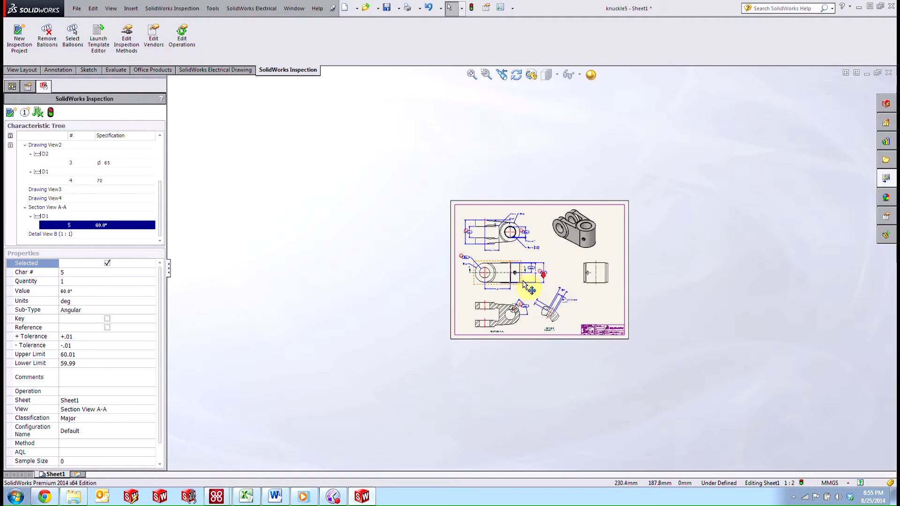
pyautogui.scroll(-4, 531, 283)
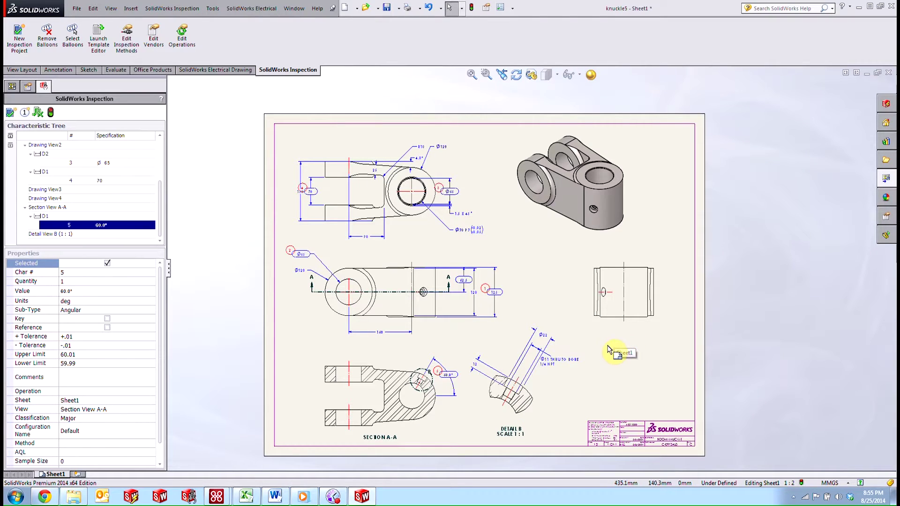
# Export the ballooned characteristics to an Excel sheet using the AS9102 template
pyautogui.click(39, 114)
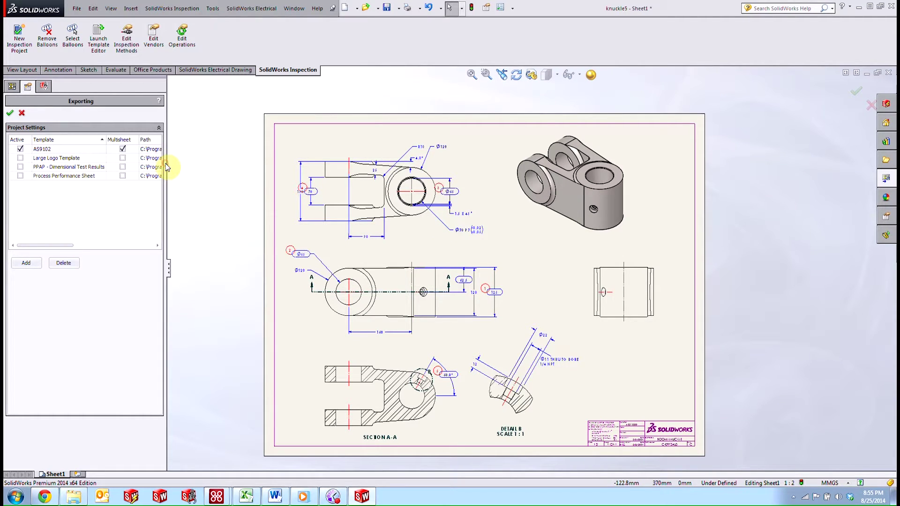
pyautogui.moveTo(167, 167); pyautogui.dragTo(204, 164)
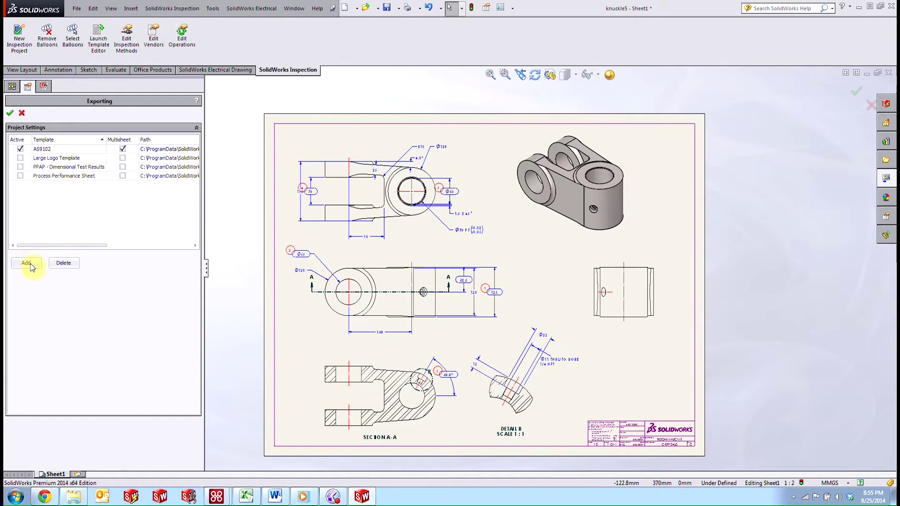
pyautogui.click(10, 113)
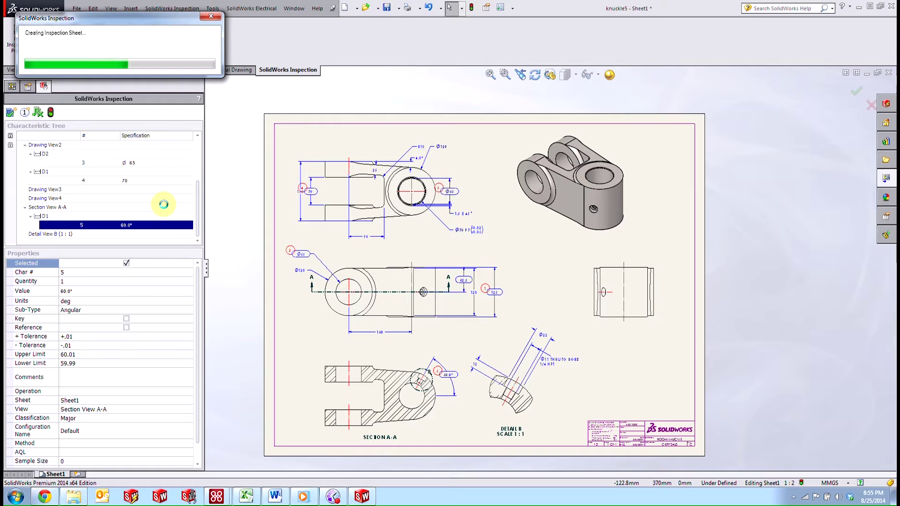
# Bring the AS91021 Excel report forward and select cell I9 for the first result
pyautogui.moveTo(255, 501)
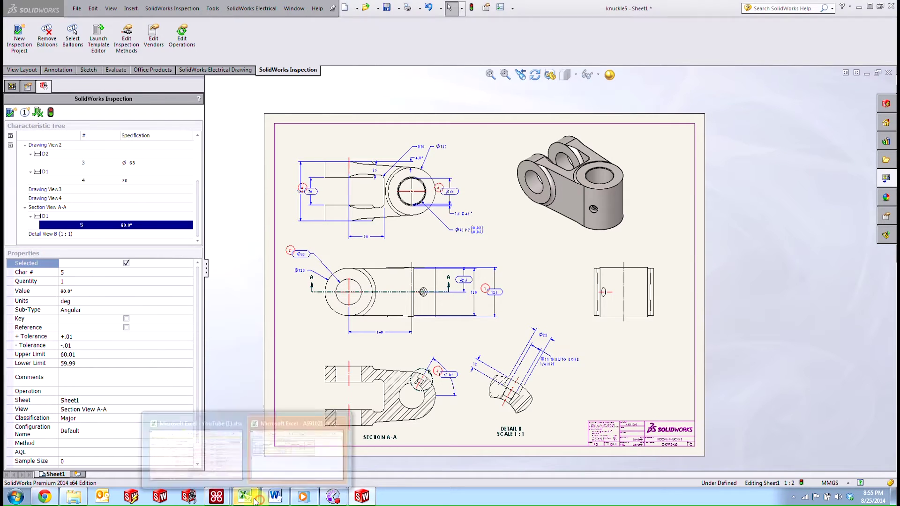
pyautogui.click(281, 457)
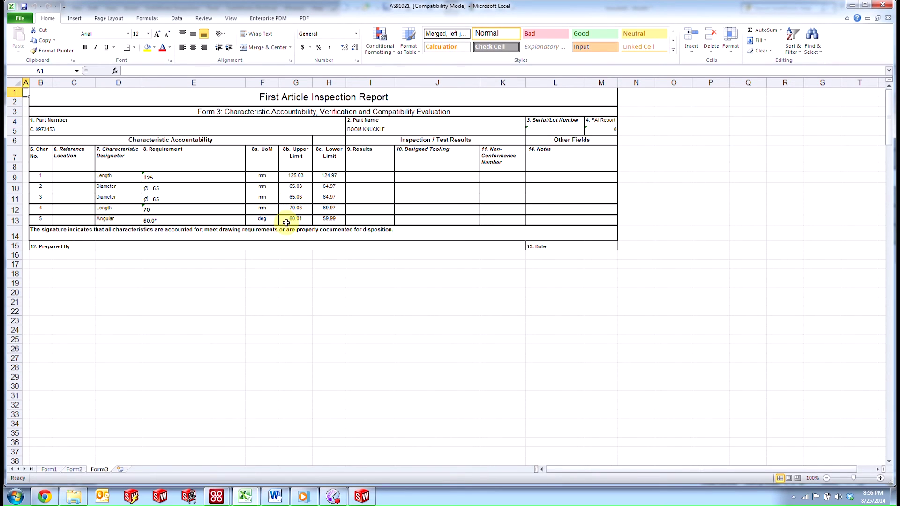
pyautogui.click(373, 178)
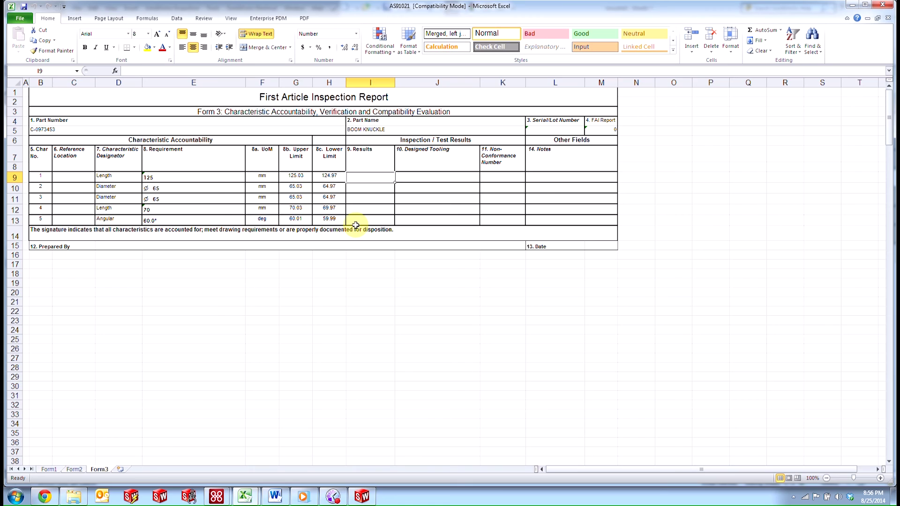